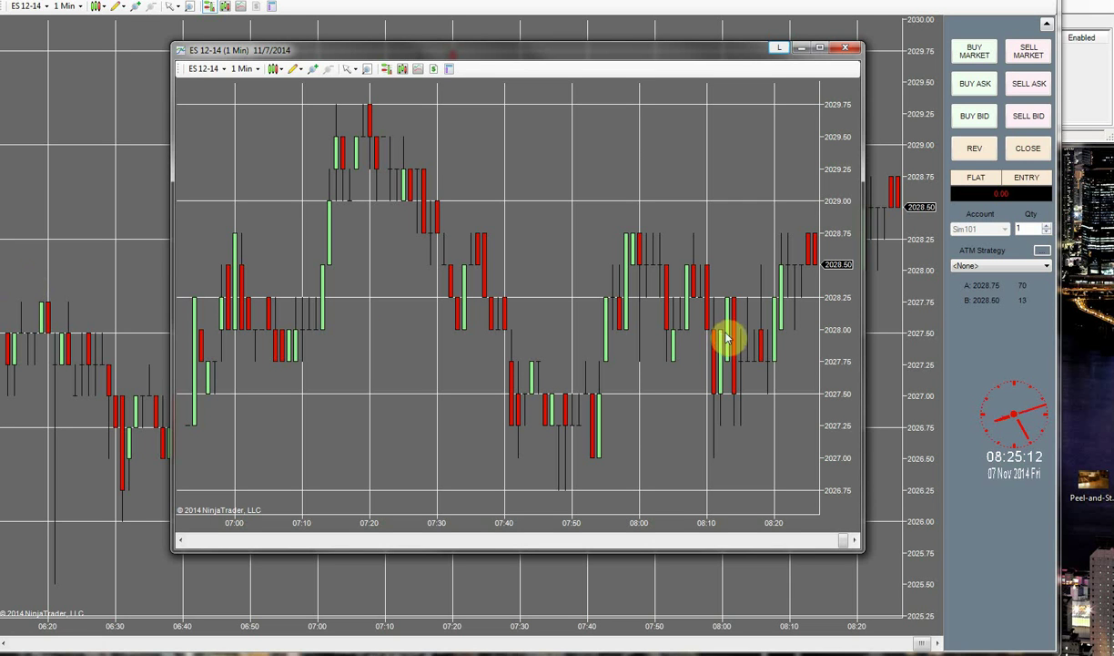
Bring the floating ES 12-14 one-minute chart to the front and open its Strategies setup
click(996, 469)
right_click(990, 458)
click(608, 572)
mouse_move(546, 651)
click(691, 596)
click(437, 71)
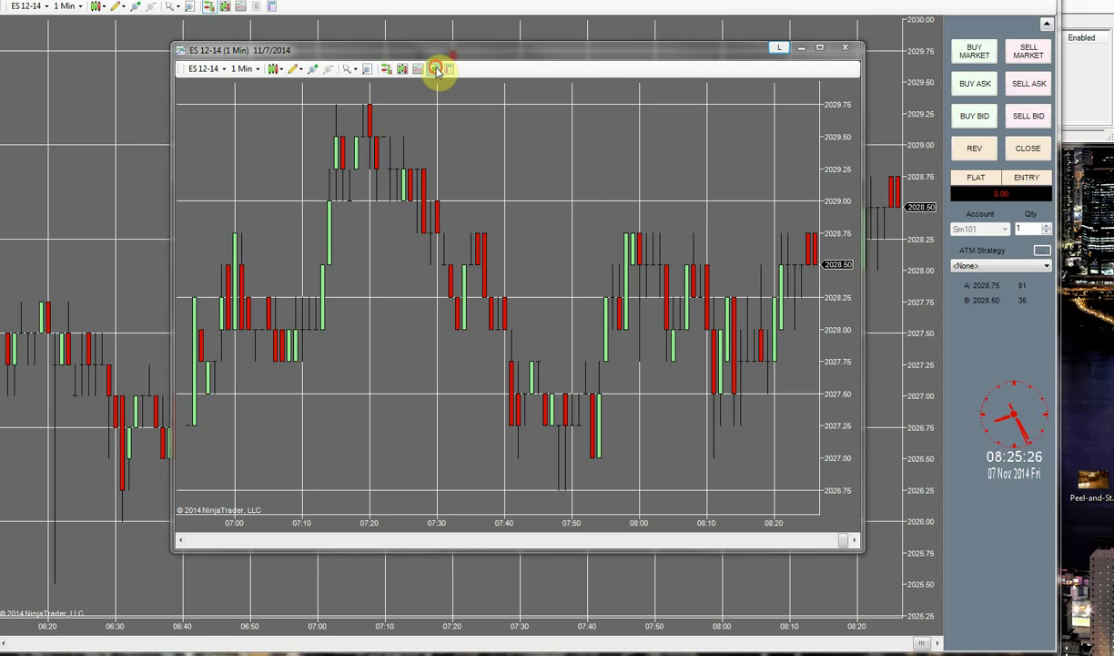
Add the JOBB_Trap_Trade strategy to the chart and set Enabled to True
click(398, 204)
double_click(386, 153)
scroll(775, 287, up, 3)
double_click(676, 304)
Set StopLoss Ticks to 15, BracketDistance1 to 25 and BracketDistance2 to 40
click(687, 260)
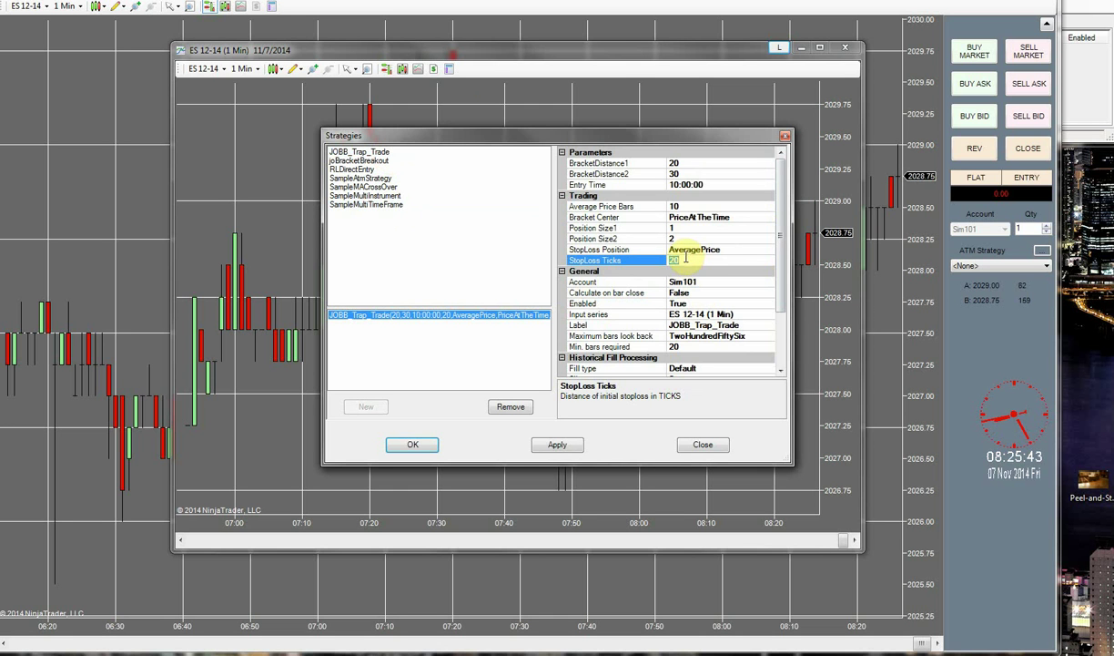
text(15)
click(676, 162)
key(BackSpace)
text(5)
click(681, 173)
key(BackSpace)
text(4)
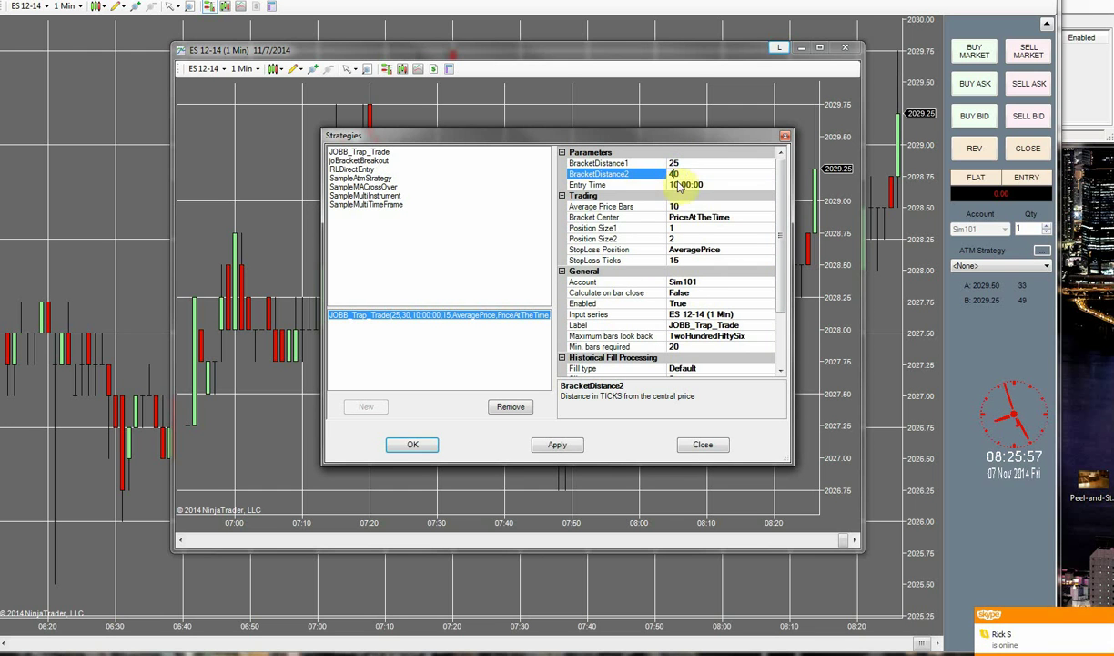
click(679, 186)
Change the strategy's Entry Time to 08:29:57
key(BackSpace)
click(681, 187)
text(29:5)
click(682, 187)
key(BackSpace)
text(7)
click(652, 303)
Apply the strategy settings, close the setup, maximize the chart and widen its price range
click(682, 259)
click(558, 445)
click(426, 444)
double_click(768, 49)
drag(924, 80, 900, 229)
Minimize the browser PDF report and move the screen recorder window behind the chart
key(alt+Tab)
drag(546, 10, 4, 91)
click(19, 87)
click(960, 652)
right_click(939, 603)
click(982, 344)
drag(557, 189, 295, 71)
click(293, 123)
click(294, 123)
drag(330, 68, 316, 72)
click(157, 115)
Compress the chart's price scale to show roughly 2021–2034
drag(920, 262, 897, 437)
scroll(859, 423, down, 5)
mouse_move(920, 186)
mouse_down()
mouse_move(921, 338)
mouse_move(925, 307)
mouse_move(945, 437)
mouse_move(928, 236)
mouse_move(918, 293)
mouse_up()
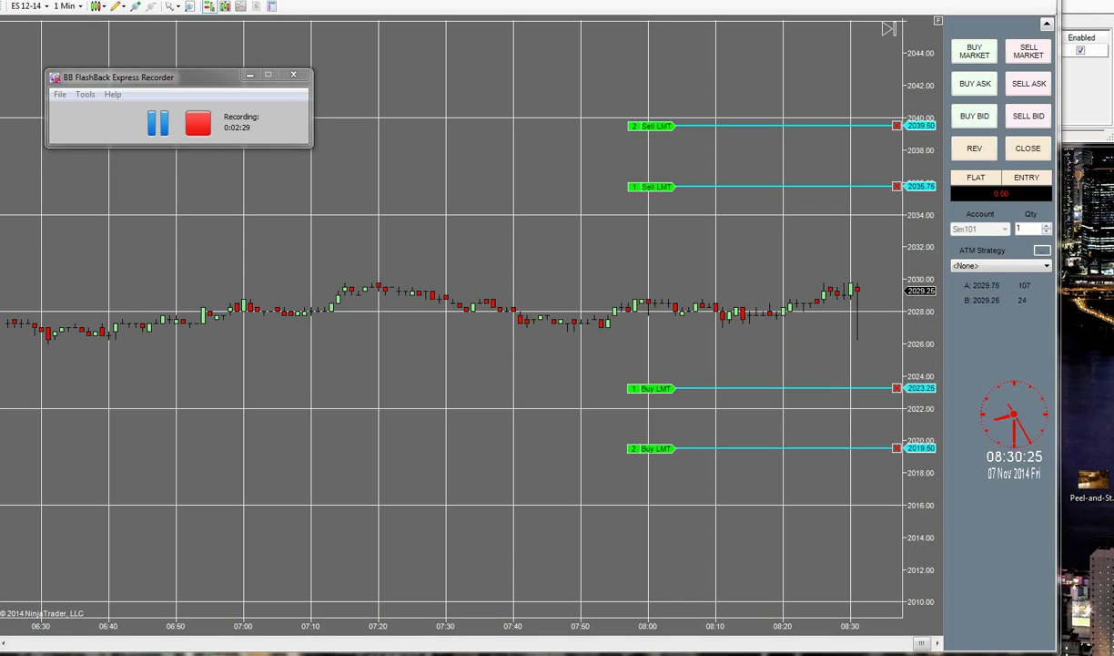
Watch the strategy cancel all four bracket orders as ES rallies to about 2032.50
click(1024, 151)
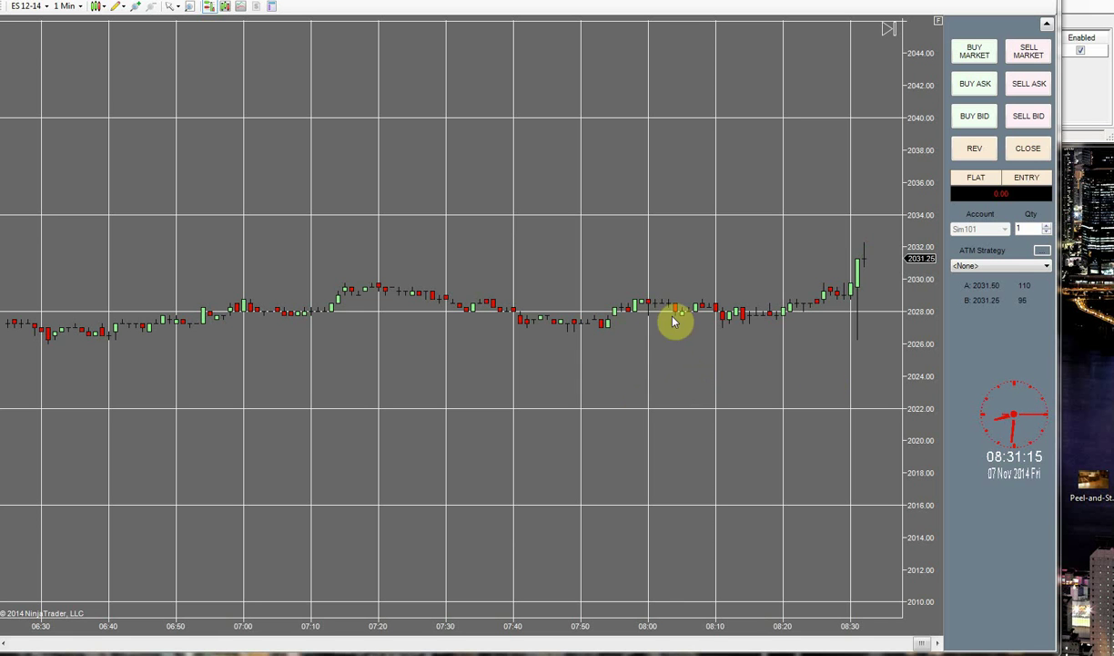
click(600, 651)
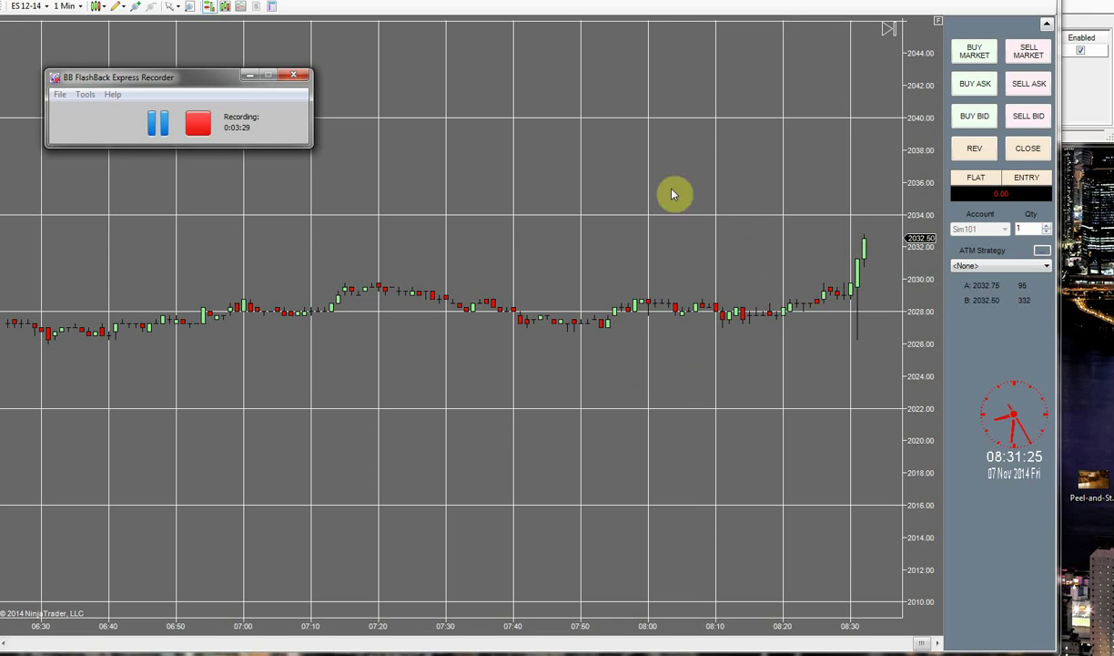